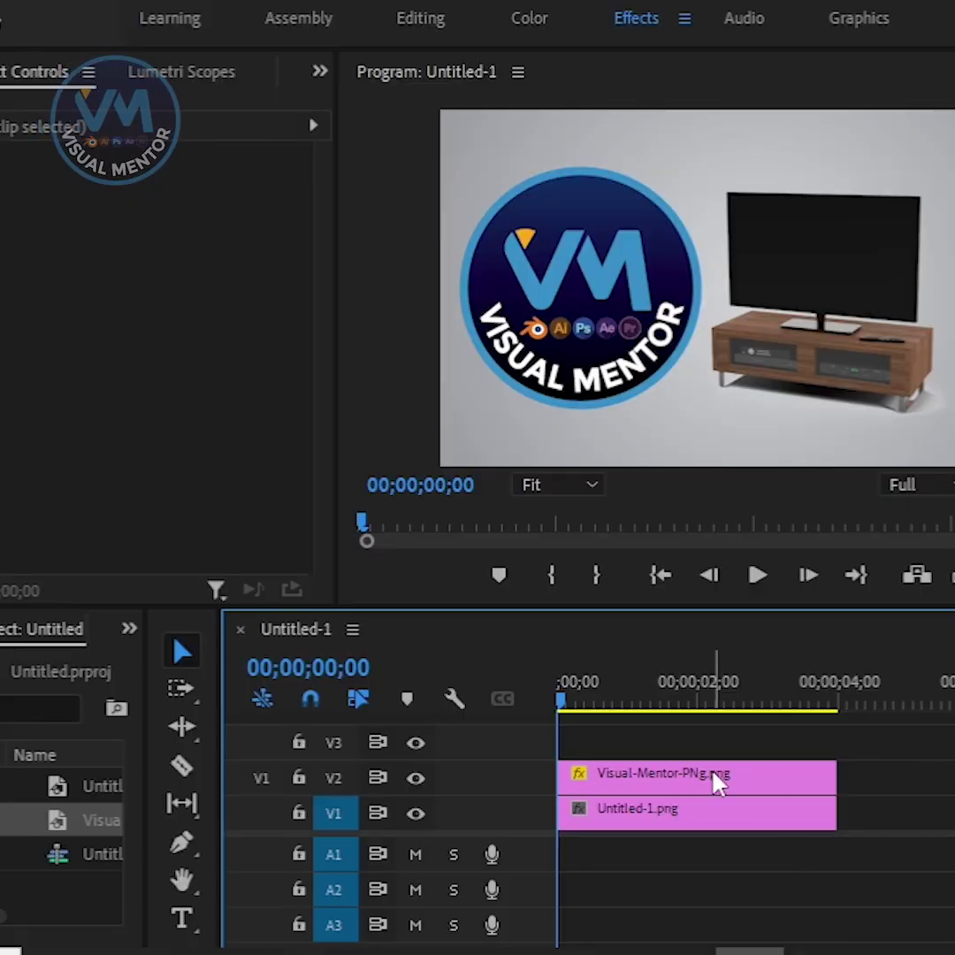
Step: Select the Visual-Mentor-PNg.png logo clip on track V2 to show its Effect Controls
{"action": "left_click", "coordinate": [689, 773]}
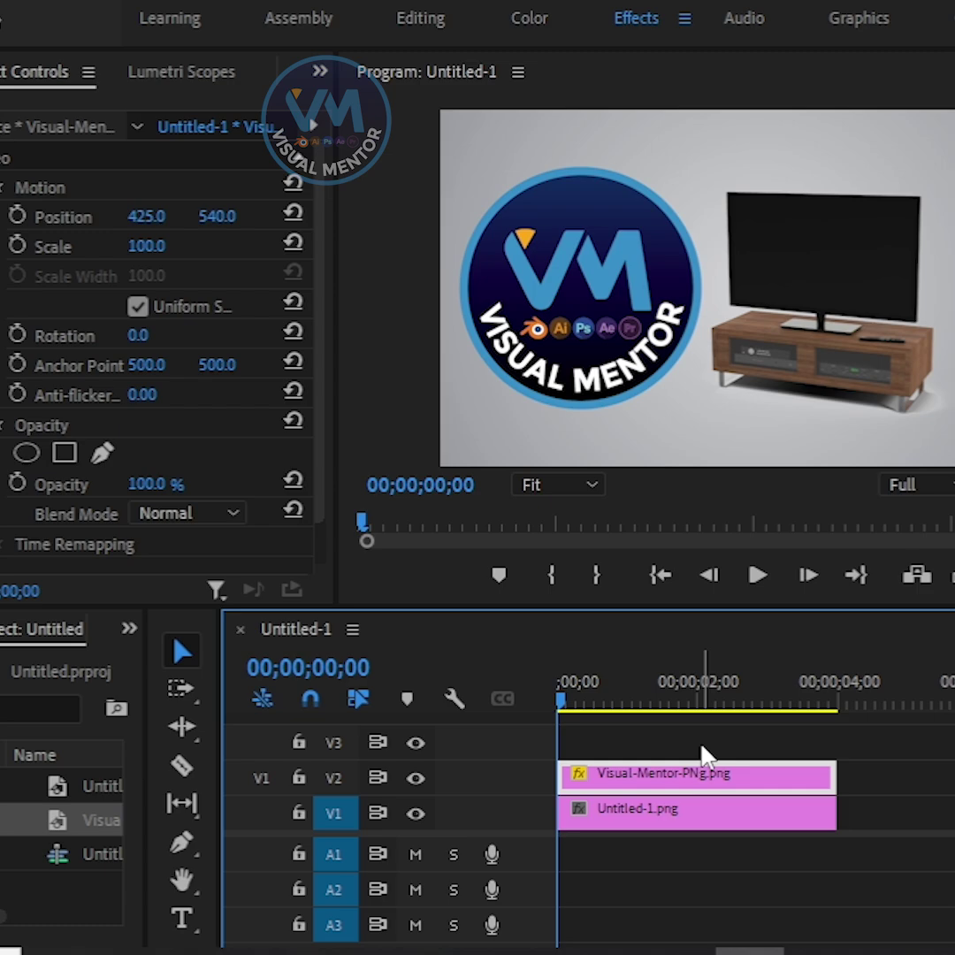
Step: Scale the logo down to 58% and shift it left to Position X 304
{"action": "left_click", "coordinate": [154, 251]}
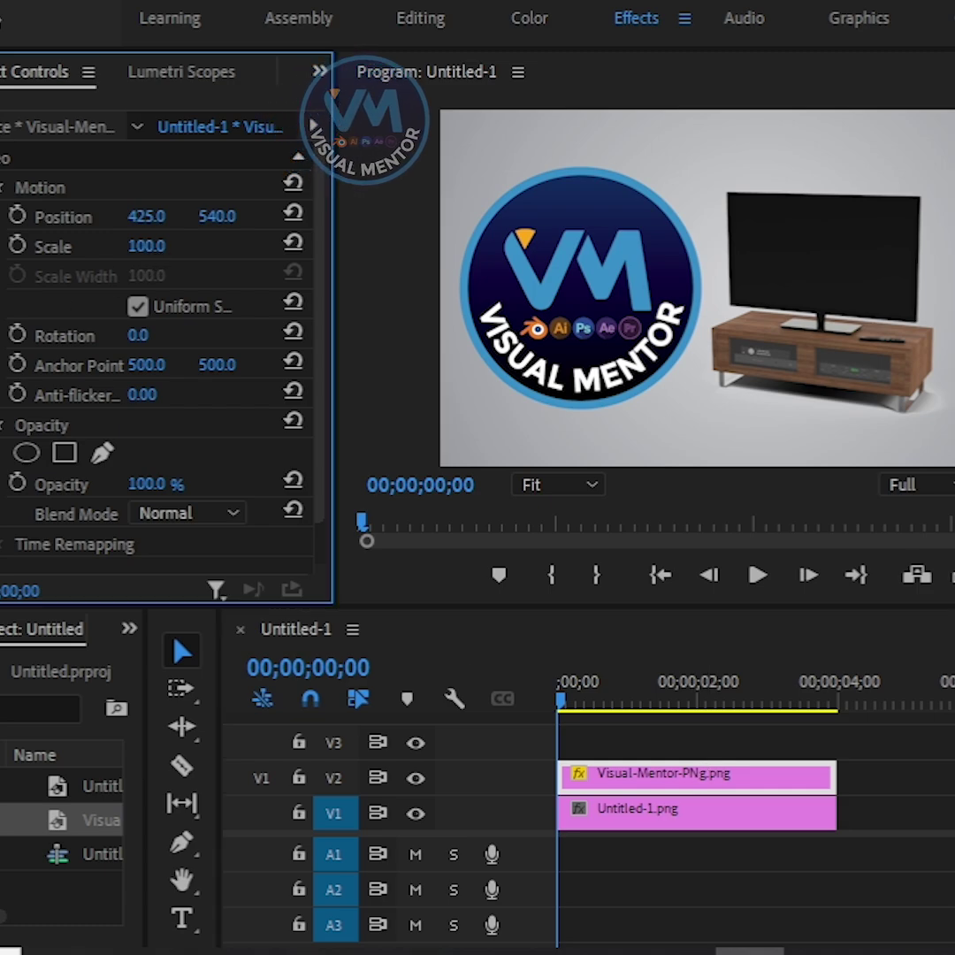
{"action": "mouse_move", "coordinate": [147, 246]}
{"action": "left_mouse_down"}
{"action": "mouse_move", "coordinate": [124, 245]}
{"action": "mouse_move", "coordinate": [124, 216]}
{"action": "left_mouse_up"}
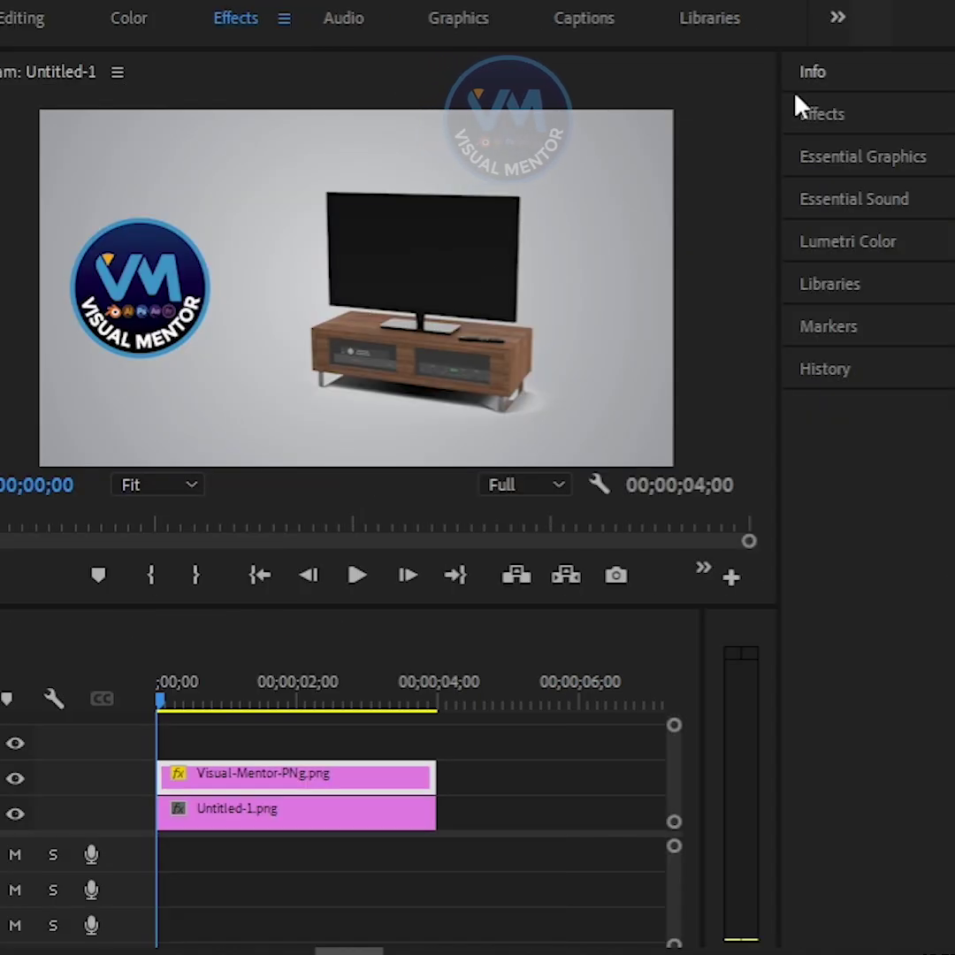
Step: Find the Corner Pin effect in the Effects panel and apply it to the V2 logo clip
{"action": "left_click", "coordinate": [820, 113]}
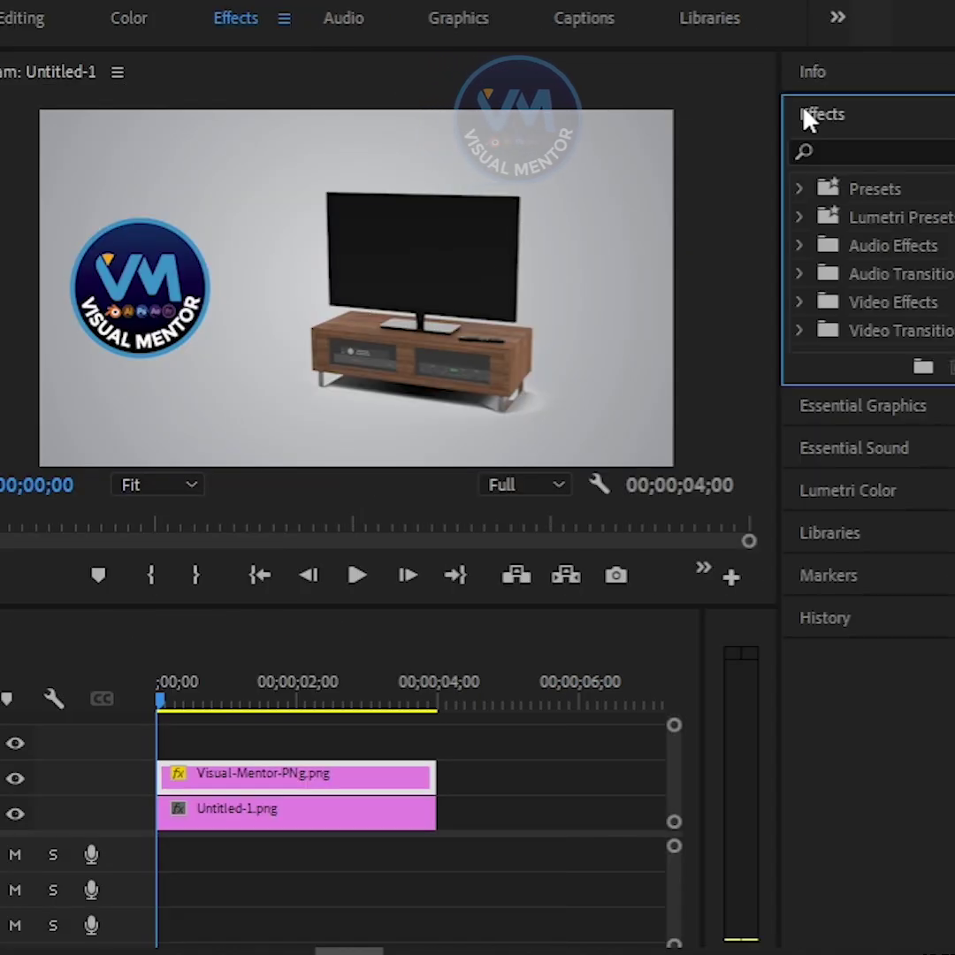
{"action": "left_click", "coordinate": [857, 150]}
{"action": "type", "text": "corner"}
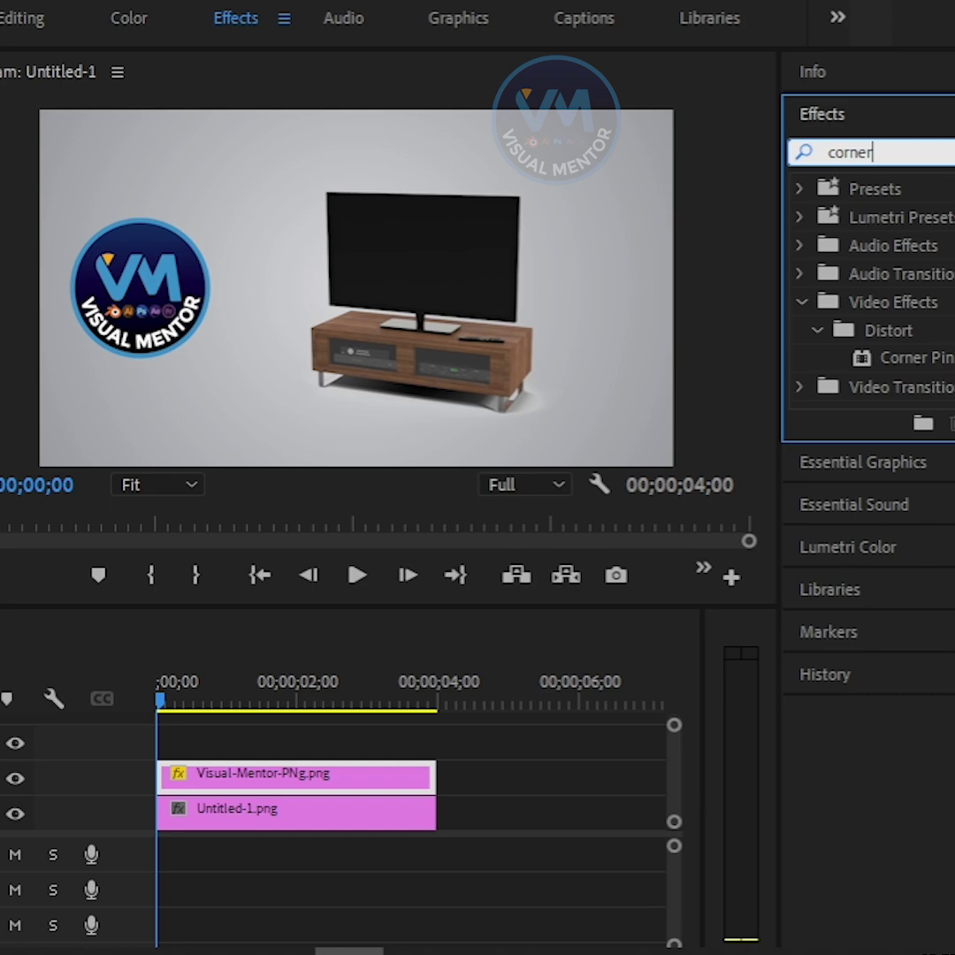
{"action": "type", "text": " pin"}
{"action": "left_click", "coordinate": [911, 358]}
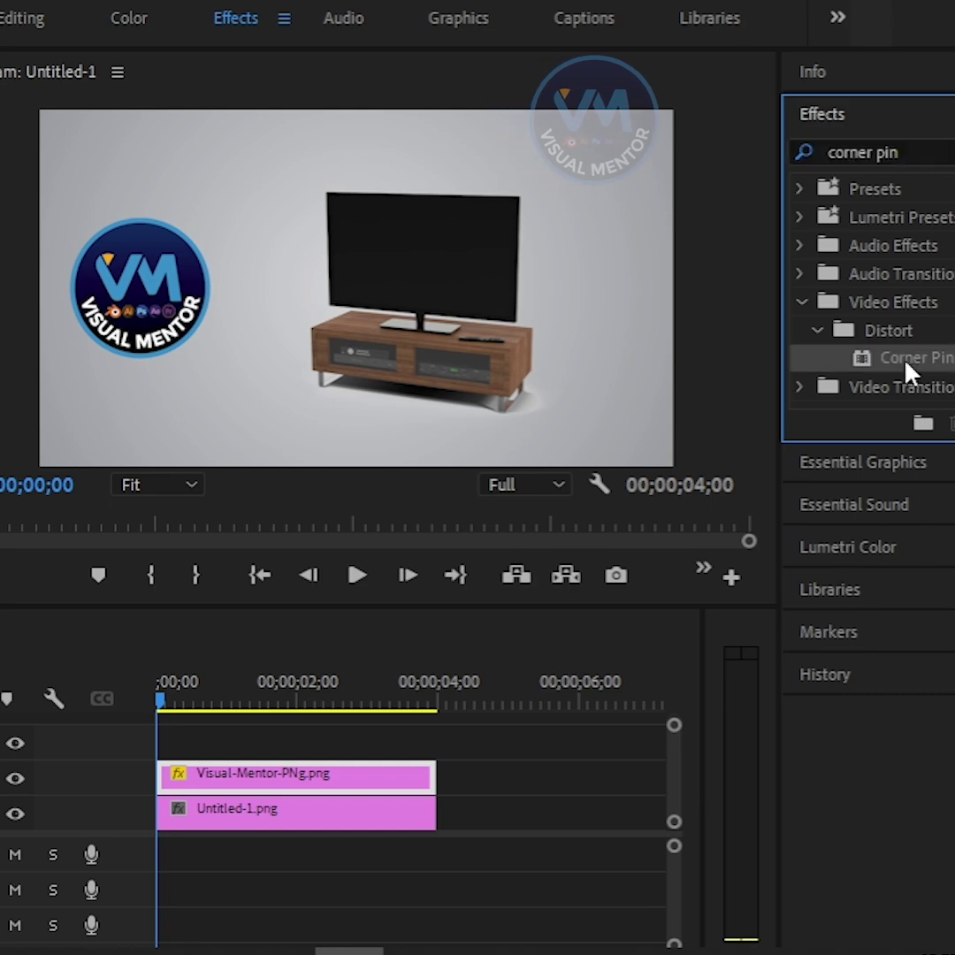
{"action": "left_click_drag", "start_coordinate": [910, 358], "coordinate": [265, 774]}
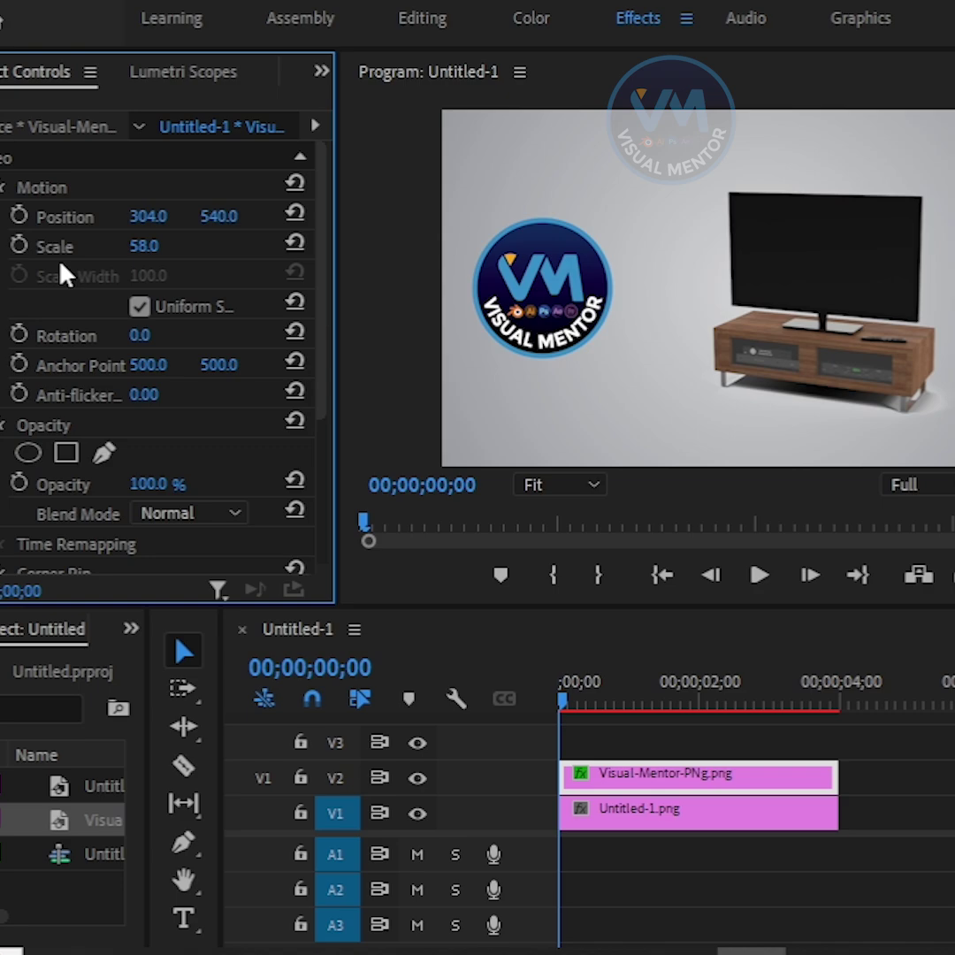
{"action": "scroll", "coordinate": [66, 292], "scroll_direction": "down", "scroll_amount": 3}
{"action": "scroll", "coordinate": [62, 371], "scroll_direction": "down", "scroll_amount": 2}
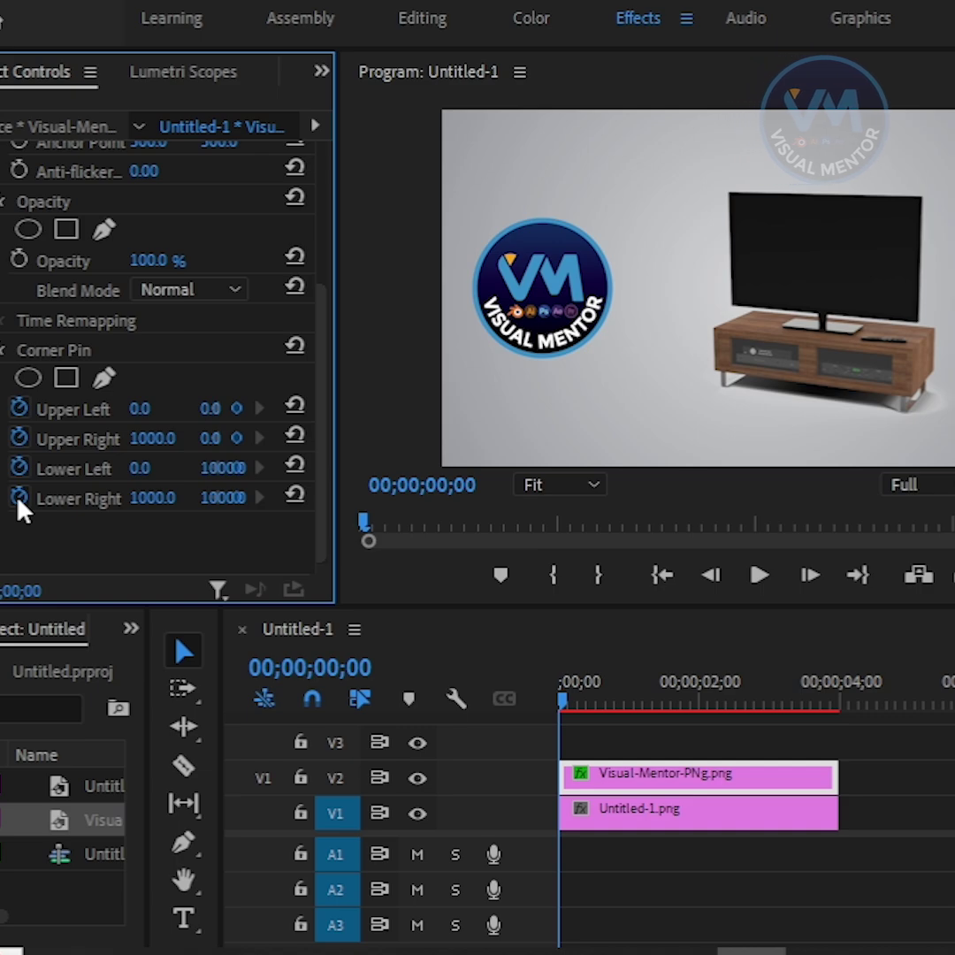
Step: At 00;00;03;00, pin the logo's upper-right, lower-right and upper-left corners onto the TV, then play
{"action": "left_click_drag", "start_coordinate": [566, 707], "coordinate": [747, 707]}
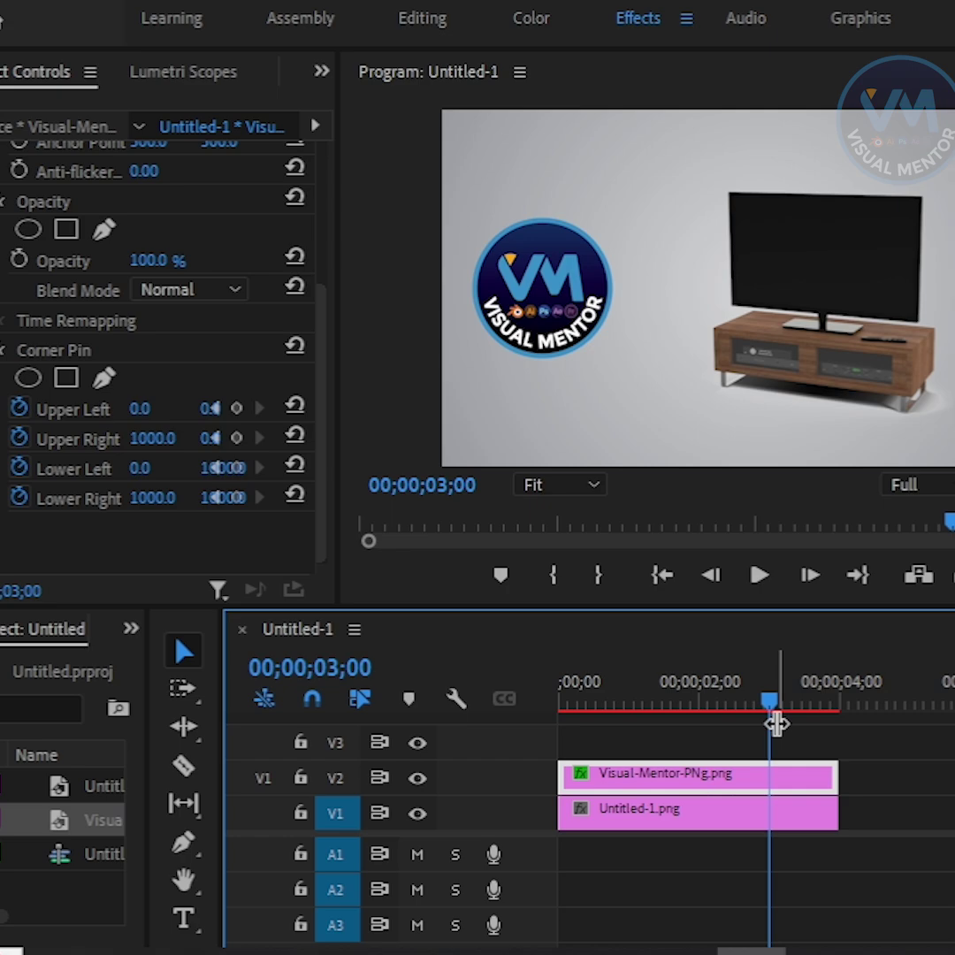
{"action": "left_click", "coordinate": [60, 353]}
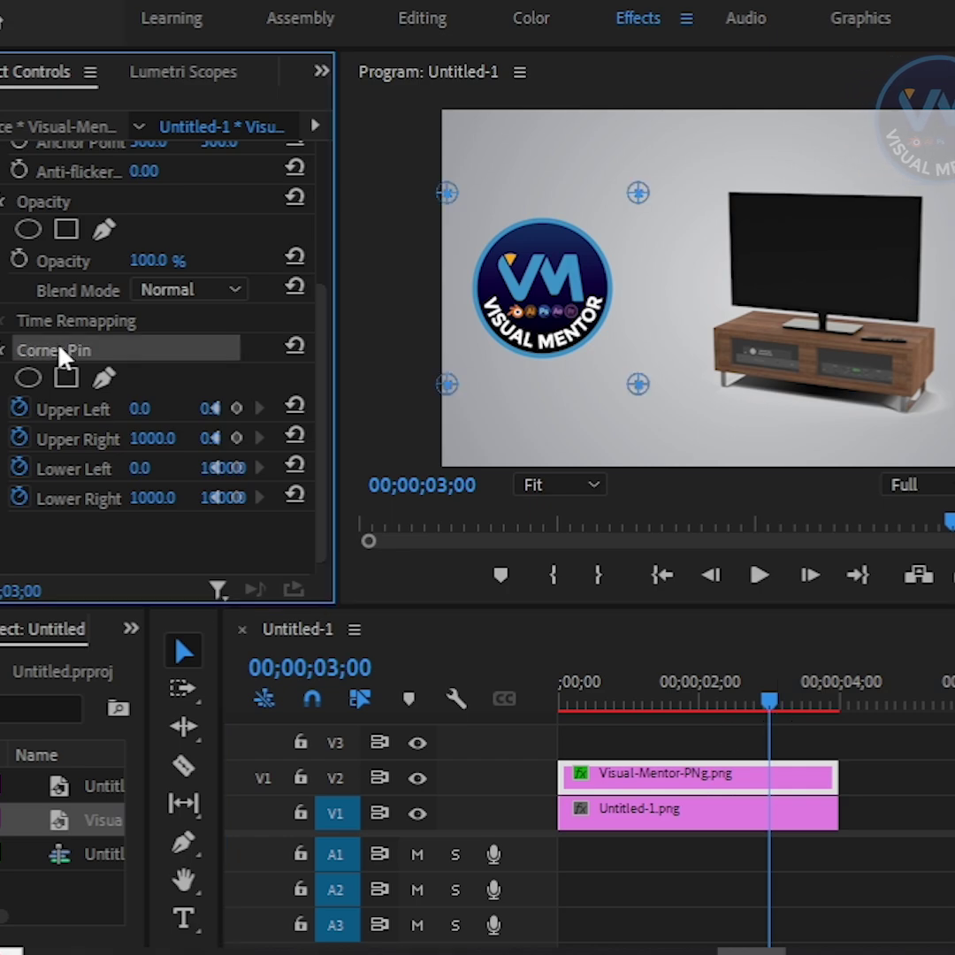
{"action": "mouse_move", "coordinate": [638, 193]}
{"action": "left_mouse_down"}
{"action": "mouse_move", "coordinate": [813, 215]}
{"action": "mouse_move", "coordinate": [910, 205]}
{"action": "left_mouse_up"}
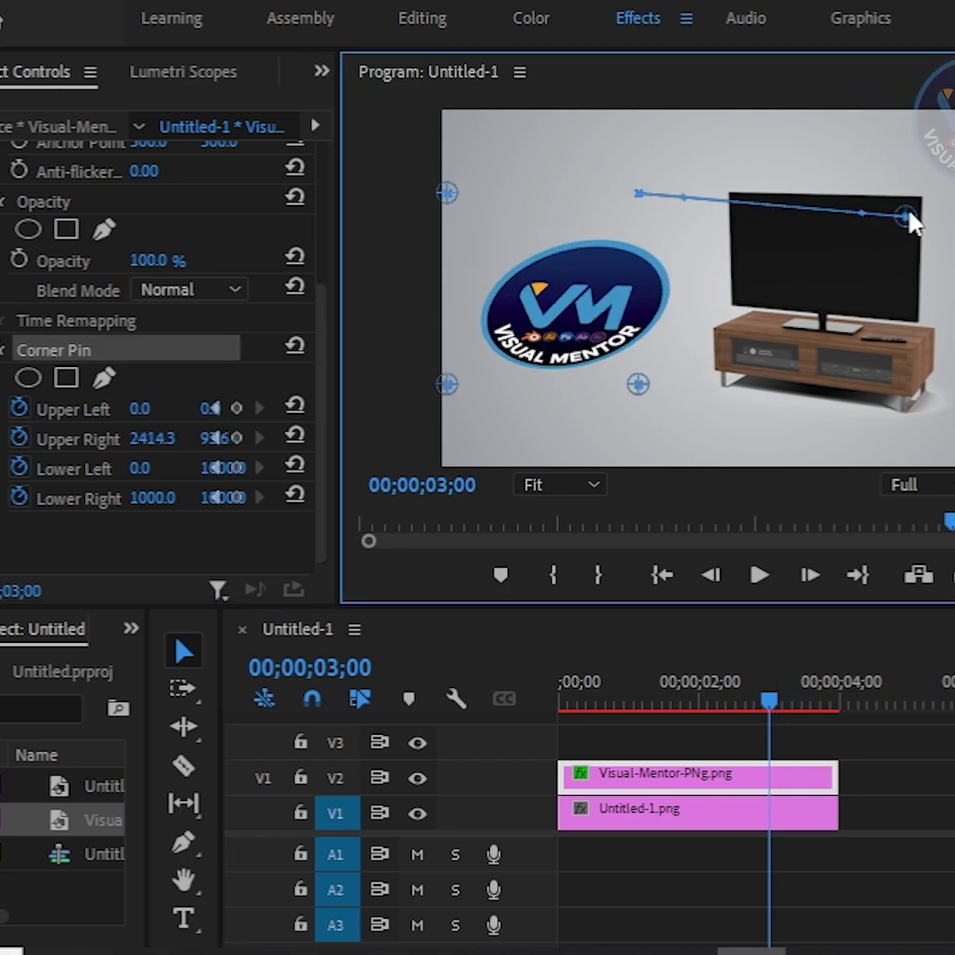
{"action": "mouse_move", "coordinate": [638, 383]}
{"action": "left_mouse_down"}
{"action": "mouse_move", "coordinate": [910, 327]}
{"action": "mouse_move", "coordinate": [906, 313]}
{"action": "left_mouse_up"}
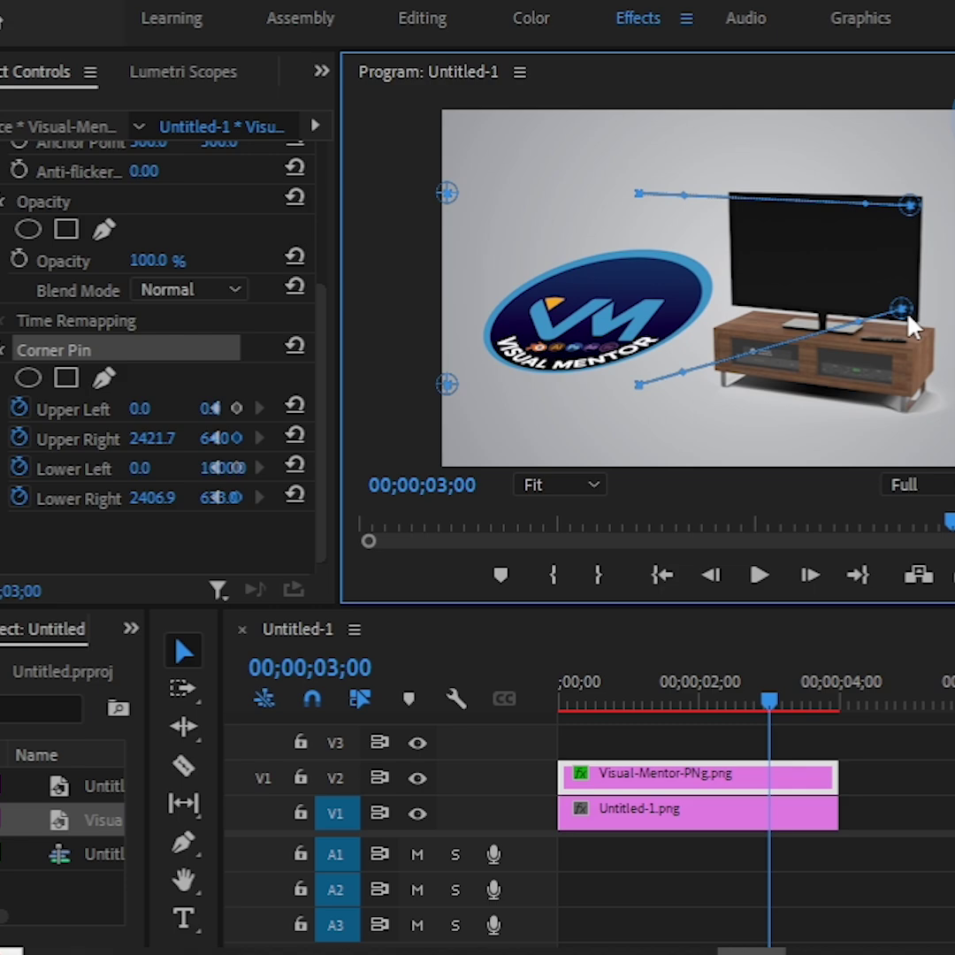
{"action": "mouse_move", "coordinate": [446, 193]}
{"action": "left_mouse_down"}
{"action": "mouse_move", "coordinate": [531, 210]}
{"action": "mouse_move", "coordinate": [736, 296]}
{"action": "left_mouse_up"}
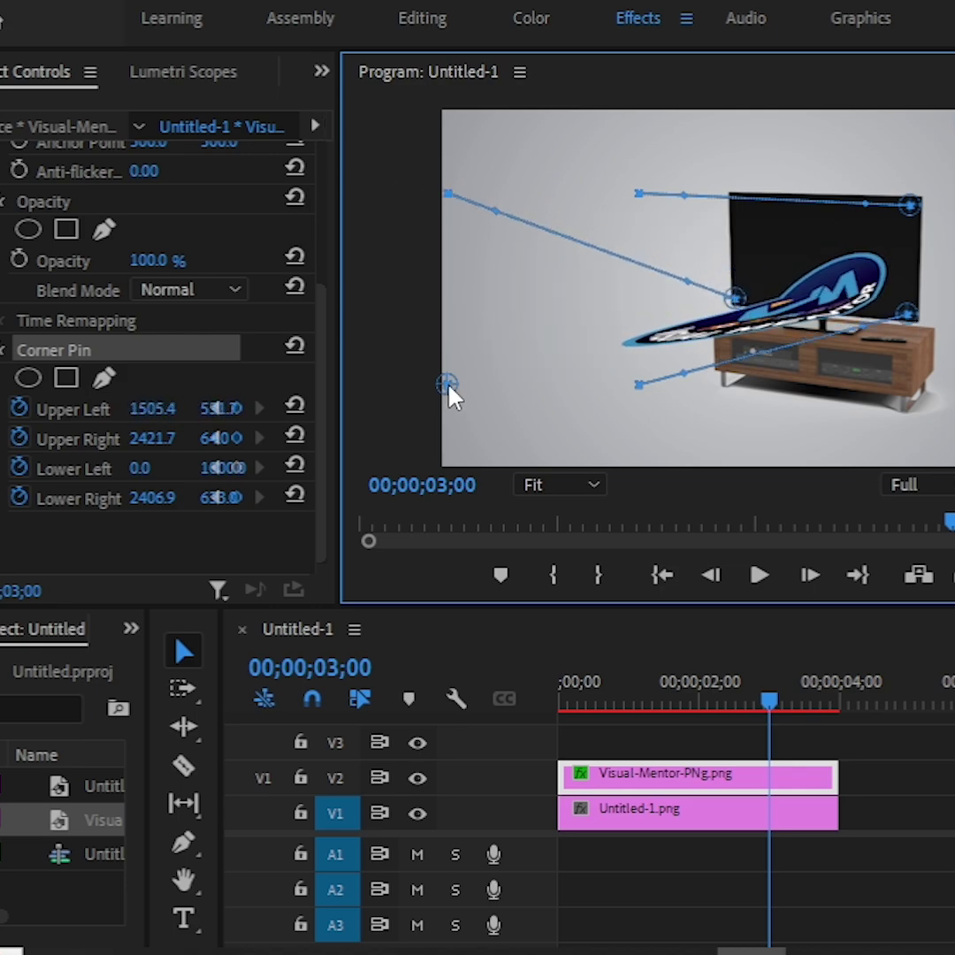
{"action": "key", "text": "space"}
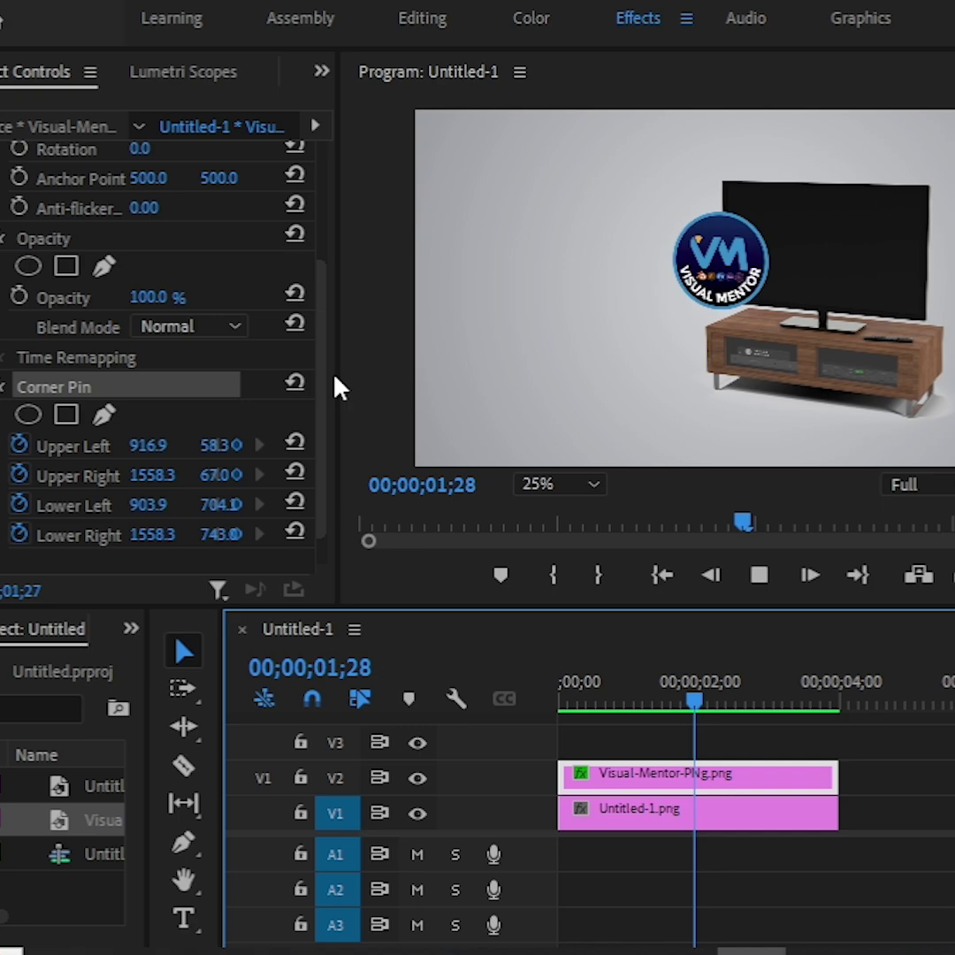